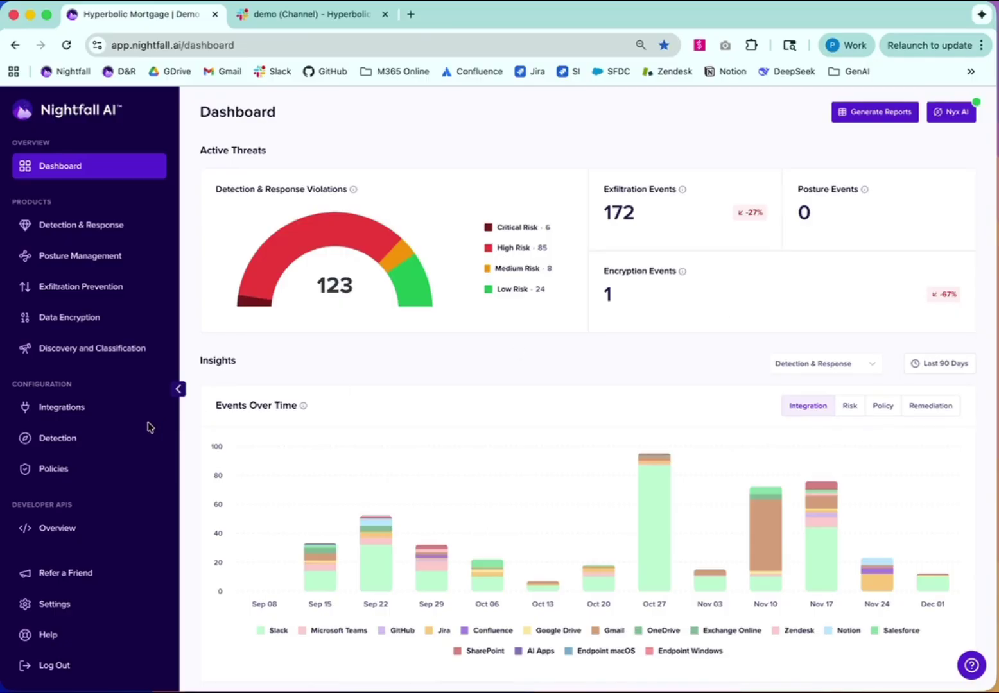
Step: Start a new prompt-based entity detector in the detection settings and name it Prescription Number Detector
left_click(84, 441)
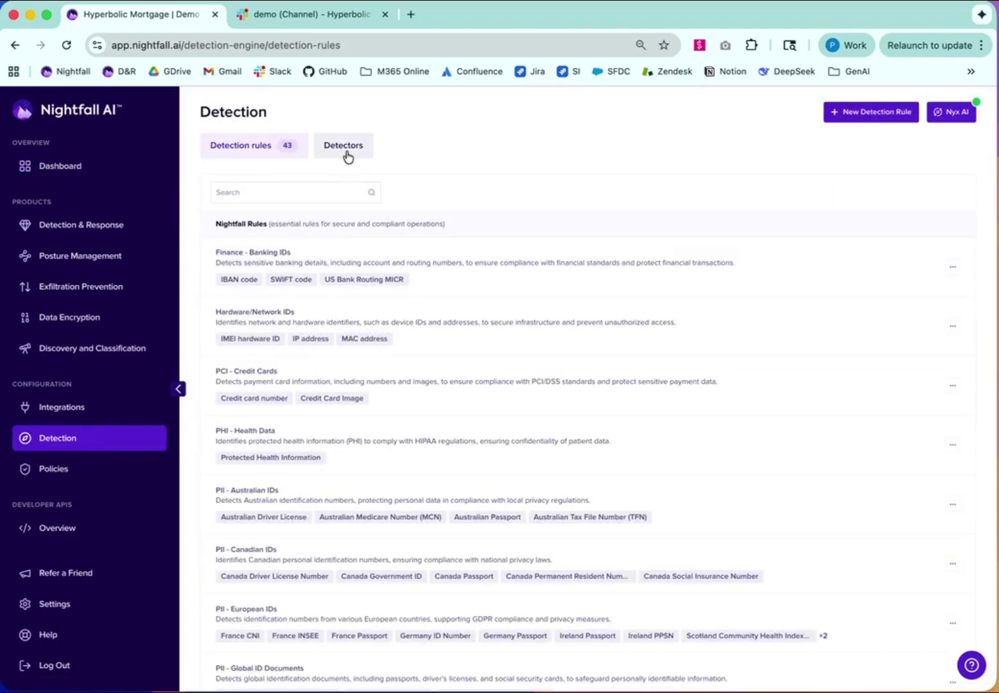
left_click(347, 154)
left_click(863, 117)
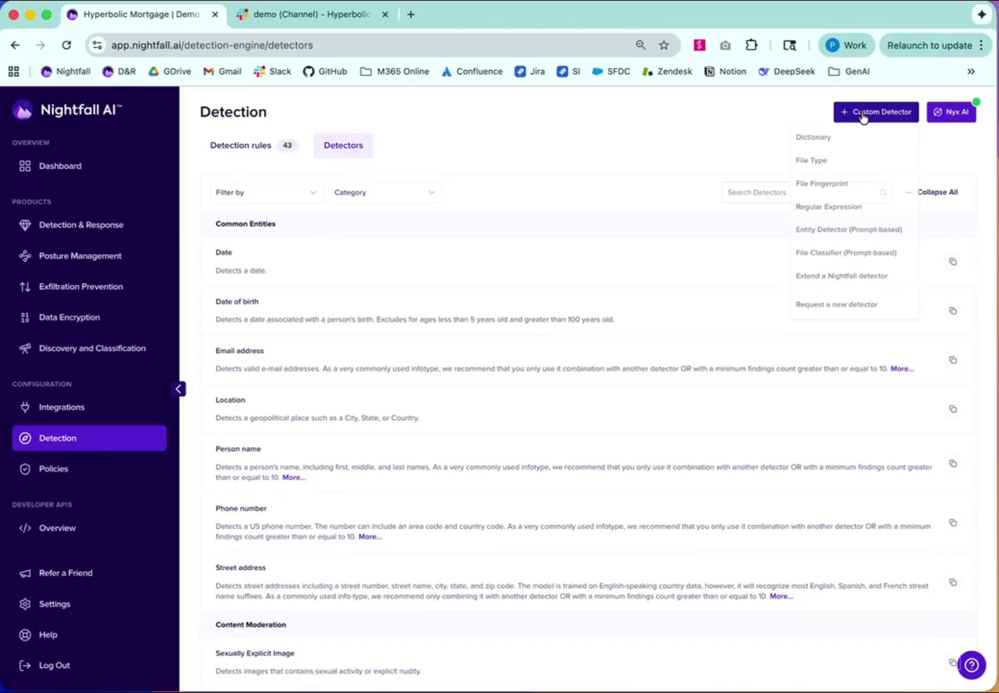
left_click(847, 234)
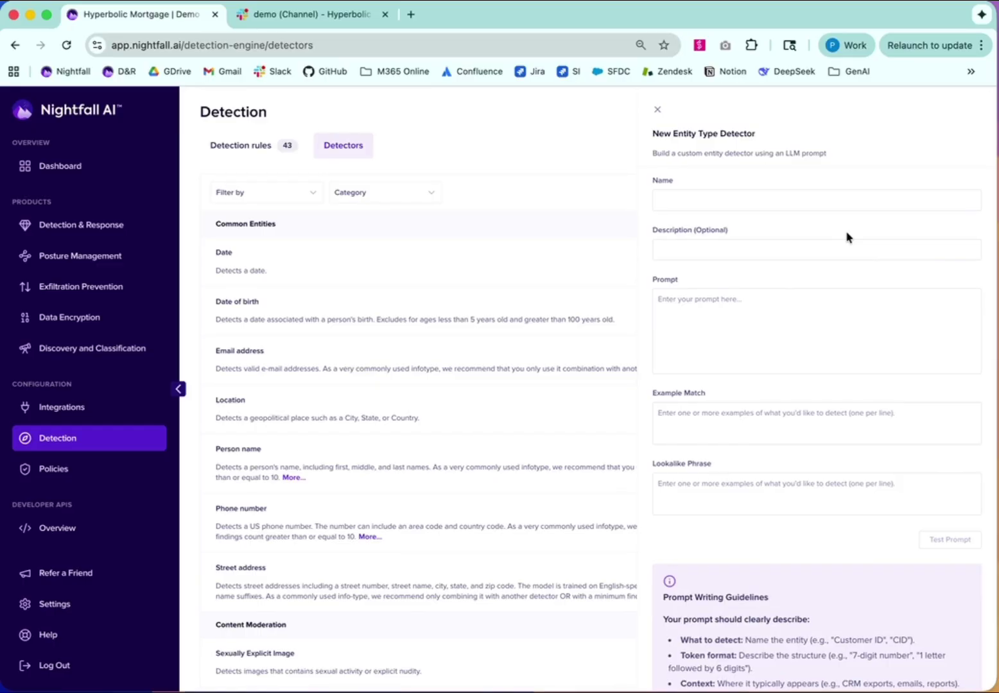
key("super+0")
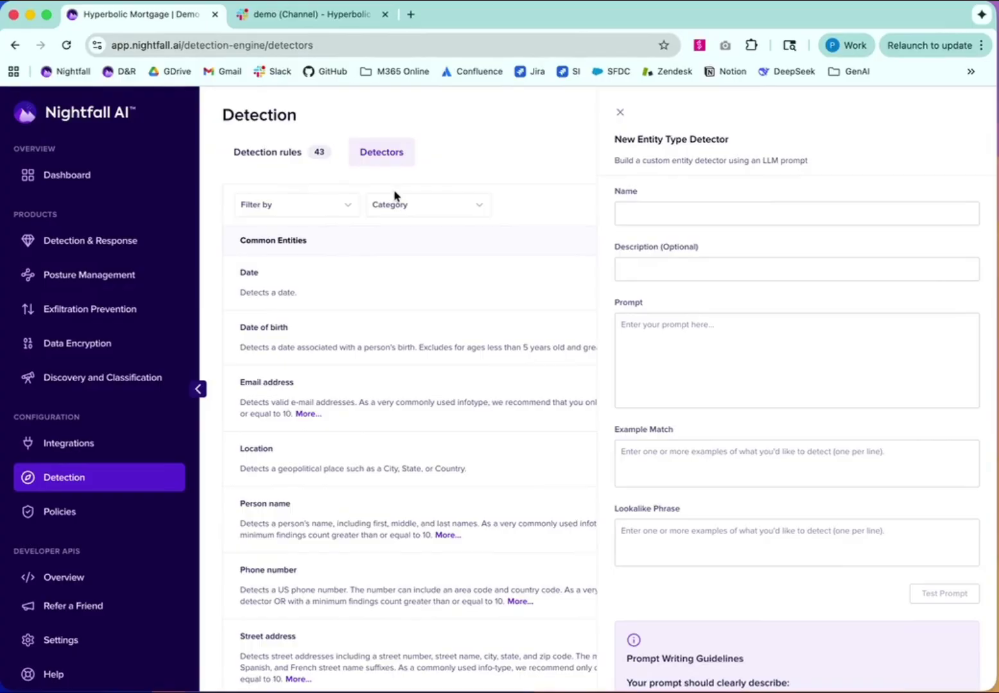
left_click(626, 219)
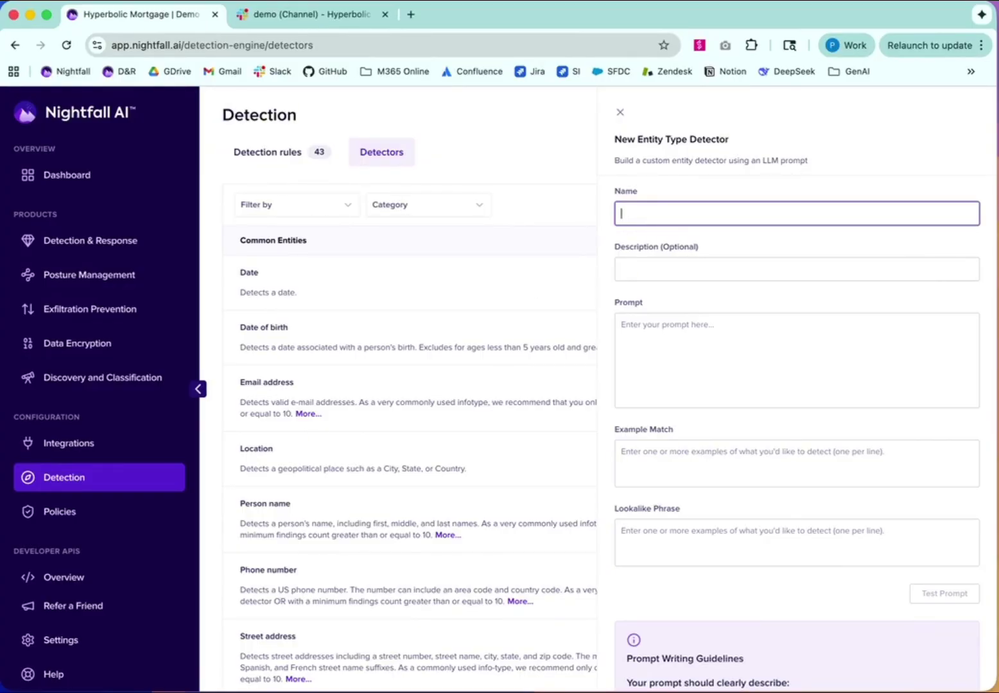
type("Prescription Number Detector")
Step: Paste the detection prompt covering healthcare prescription numbers in the format RX-###-YYYY-##, years 2020 or later, case-insensitive, with nearby keywords like PN, Med and RX
left_click(681, 356)
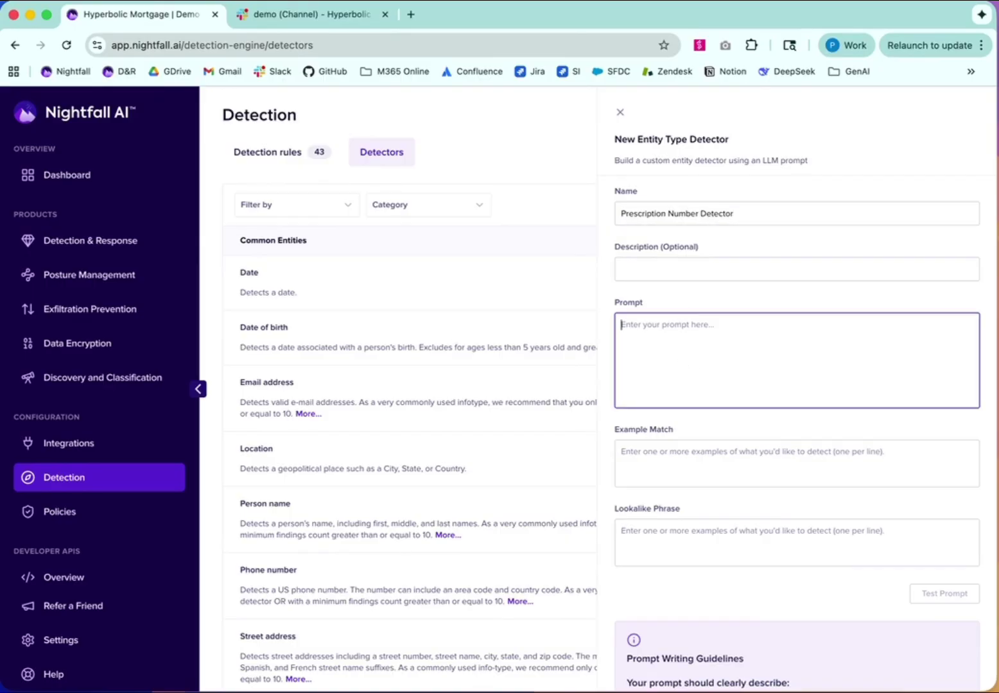
left_click(644, 349)
key("super+v")
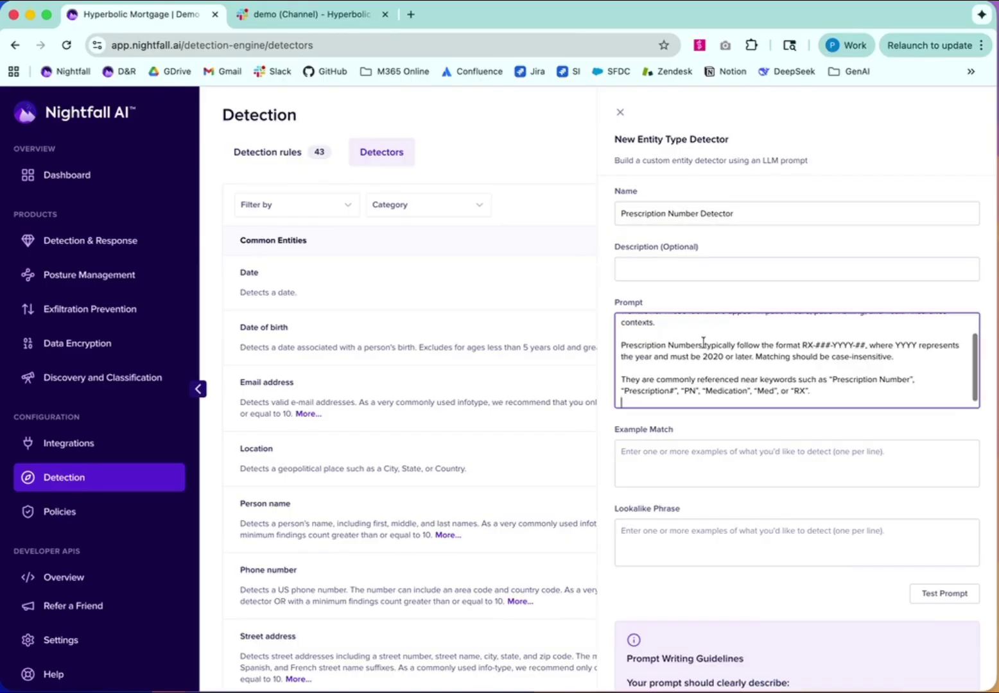
scroll(706, 347, "up", 2)
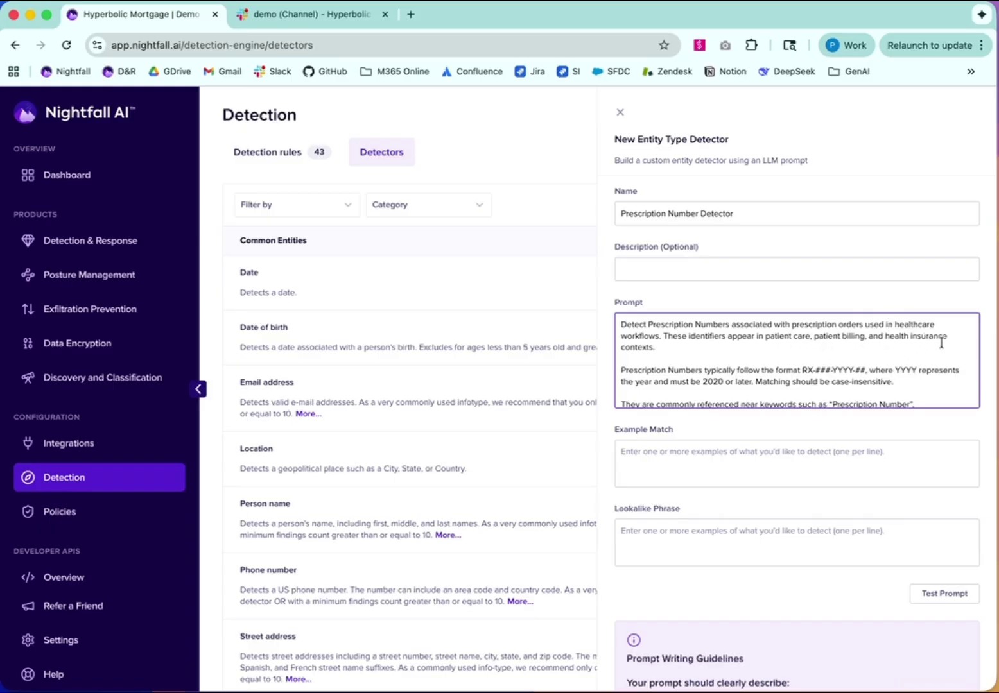
scroll(941, 351, "down", 1)
scroll(941, 351, "down", 3)
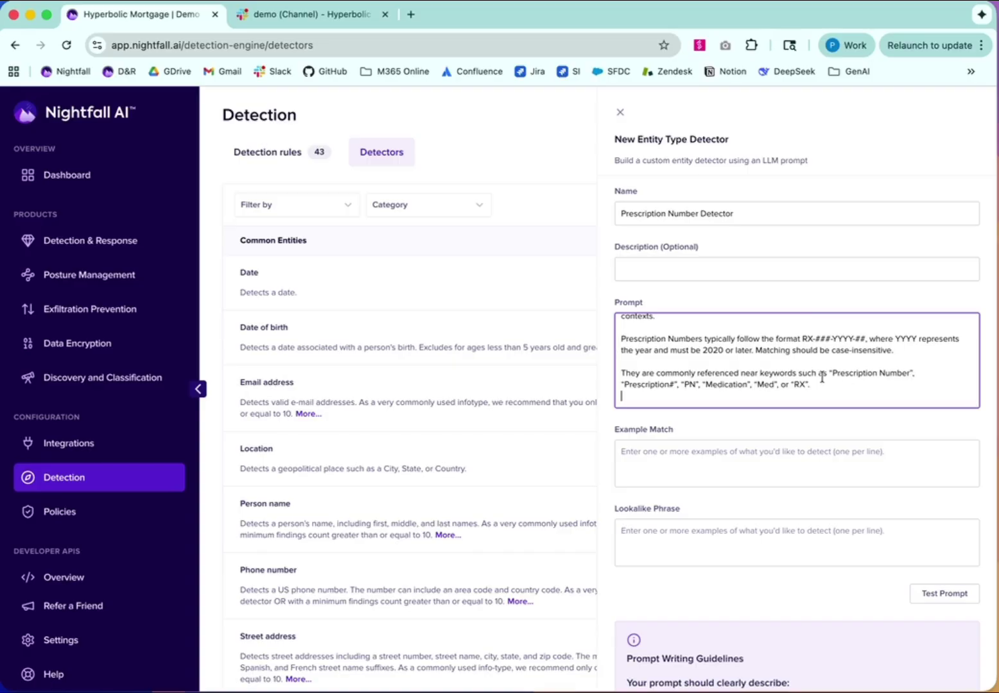
scroll(833, 389, "up", 1)
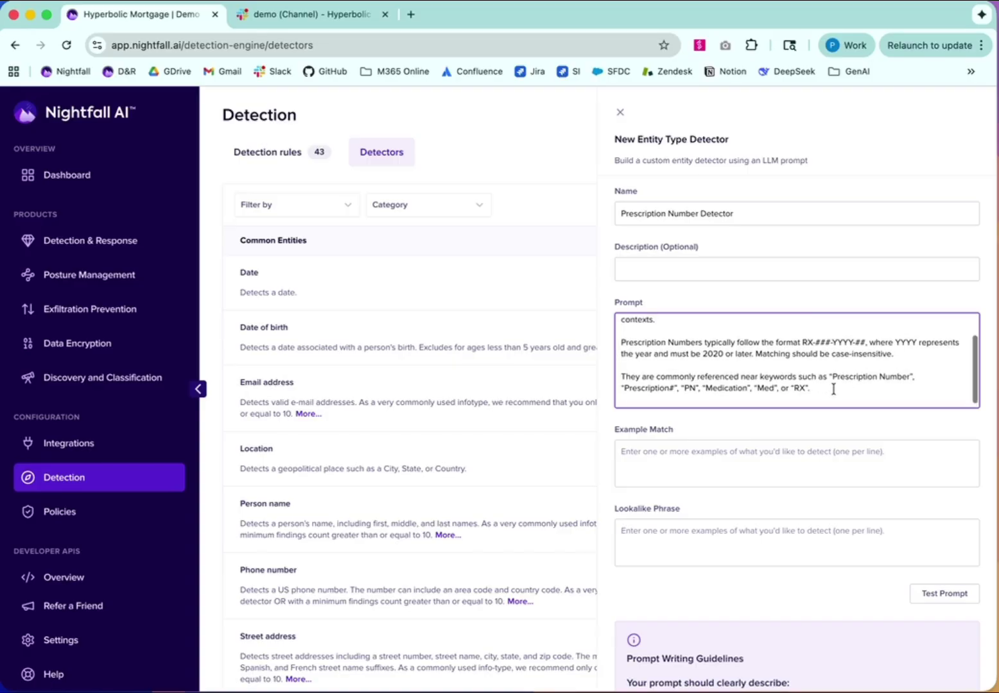
Step: Enter three sample prescription numbers labelled RX, Prescription# and PN as example matches, and a similarly formatted purchase order number as the lookalike phrase
left_click(685, 465)
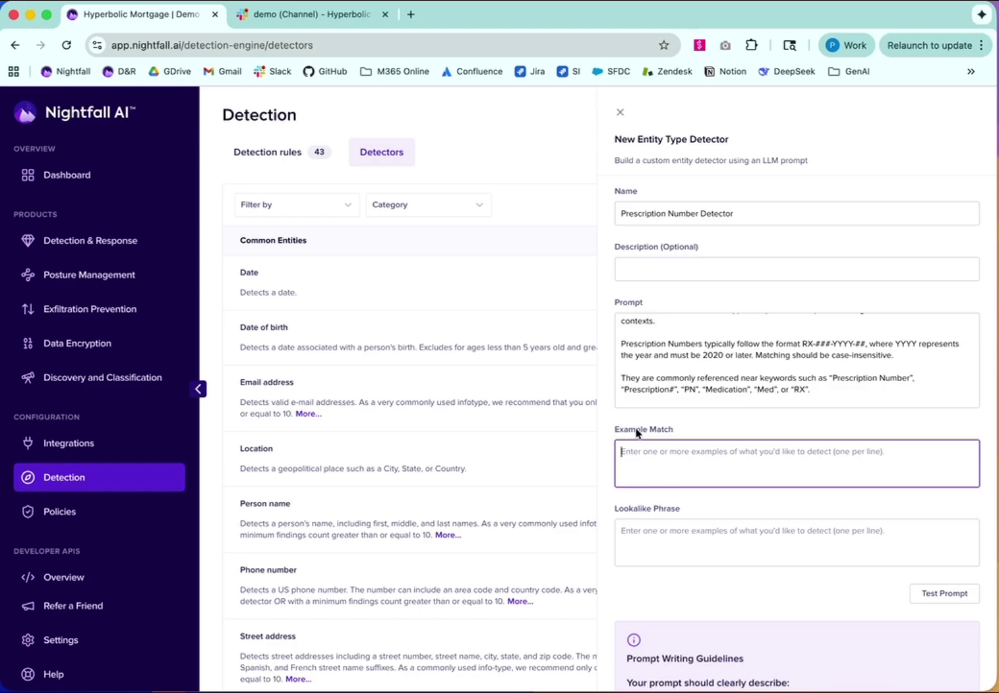
type("RX: RX-000-2025-55 Prescription# rx-124-2024-23 PN: RX-983-2025-44")
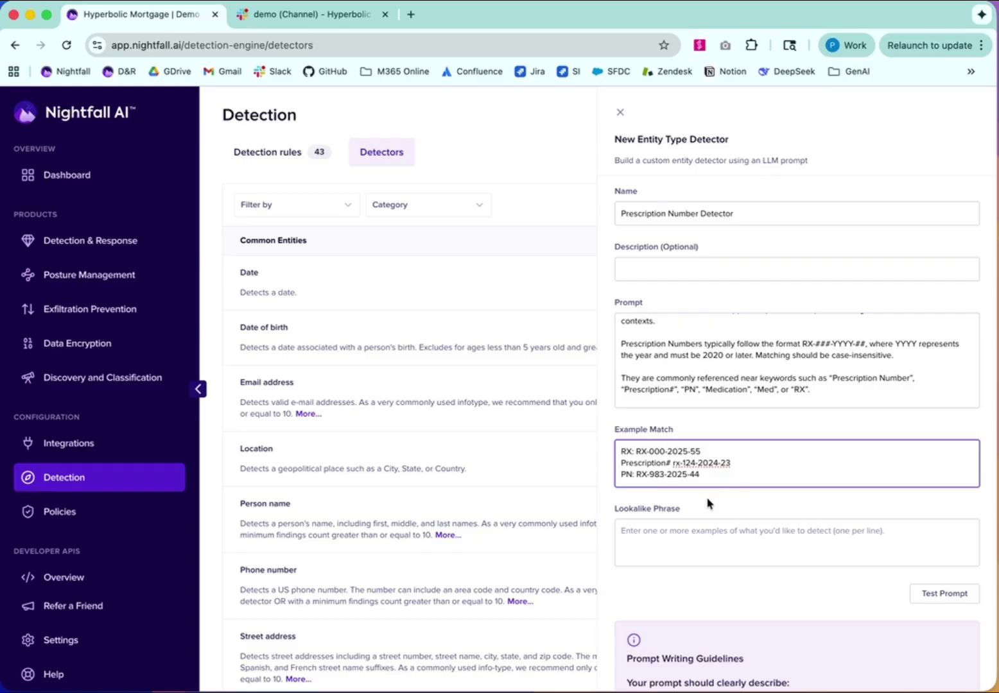
left_click(639, 523)
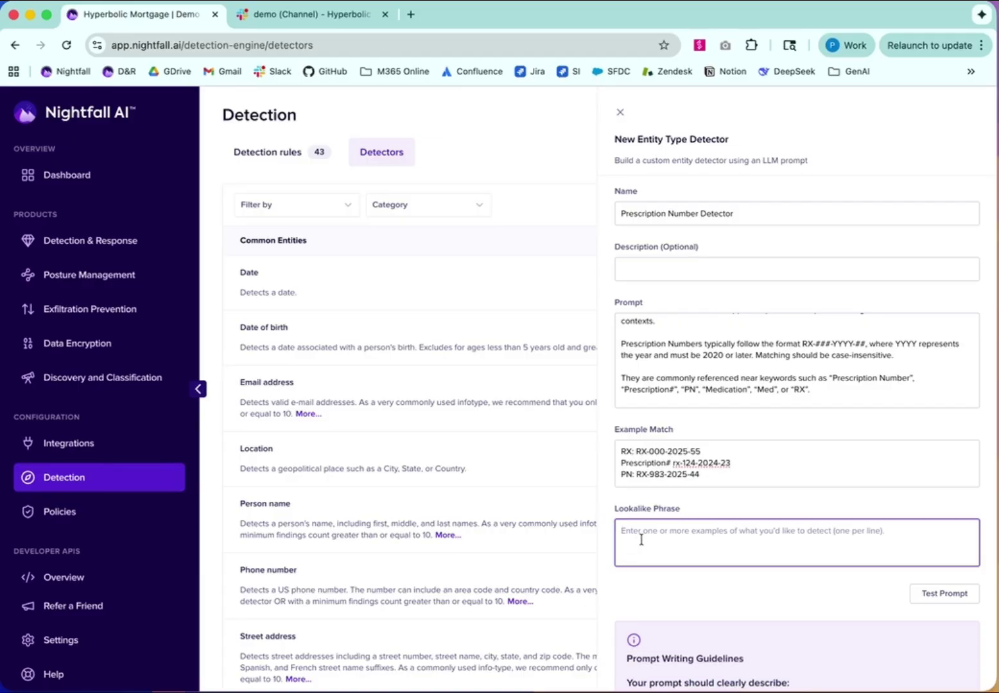
type("Purchase Order Number: RX-231-2025-09")
left_click(621, 543)
key("BackSpace")
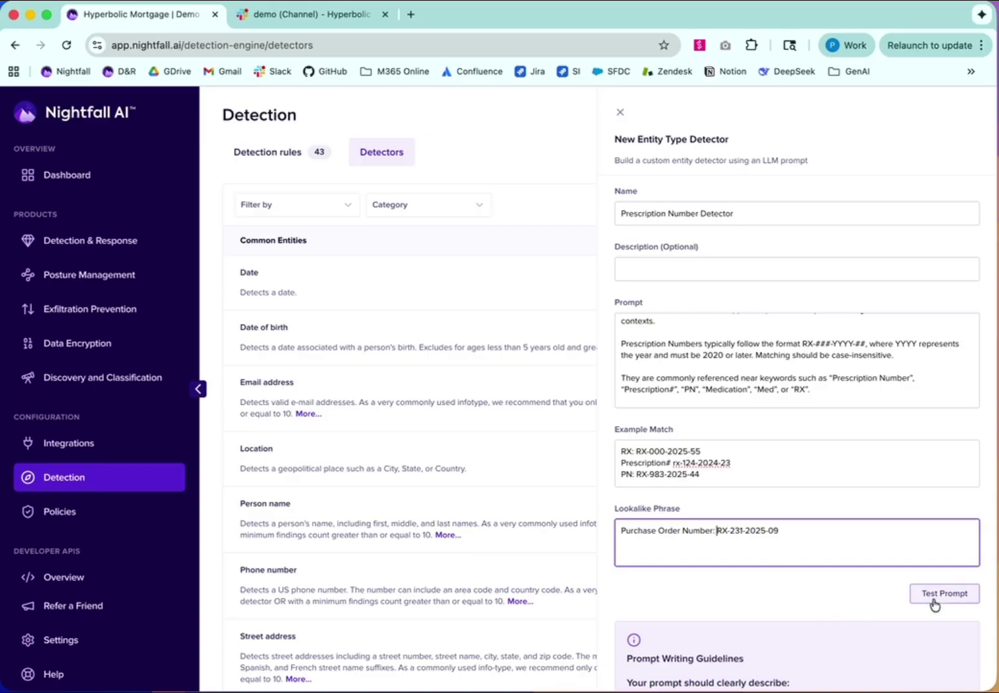
Step: Test the detector prompt, review the detector summary, and create the detector
left_click(956, 601)
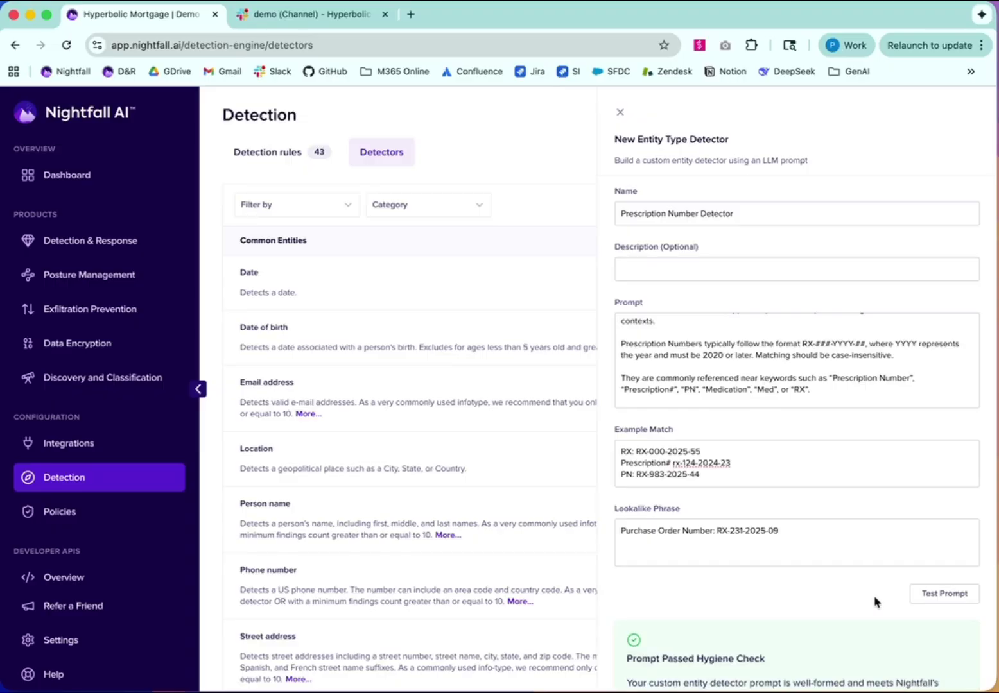
scroll(876, 604, "down", 2)
scroll(876, 602, "down", 3)
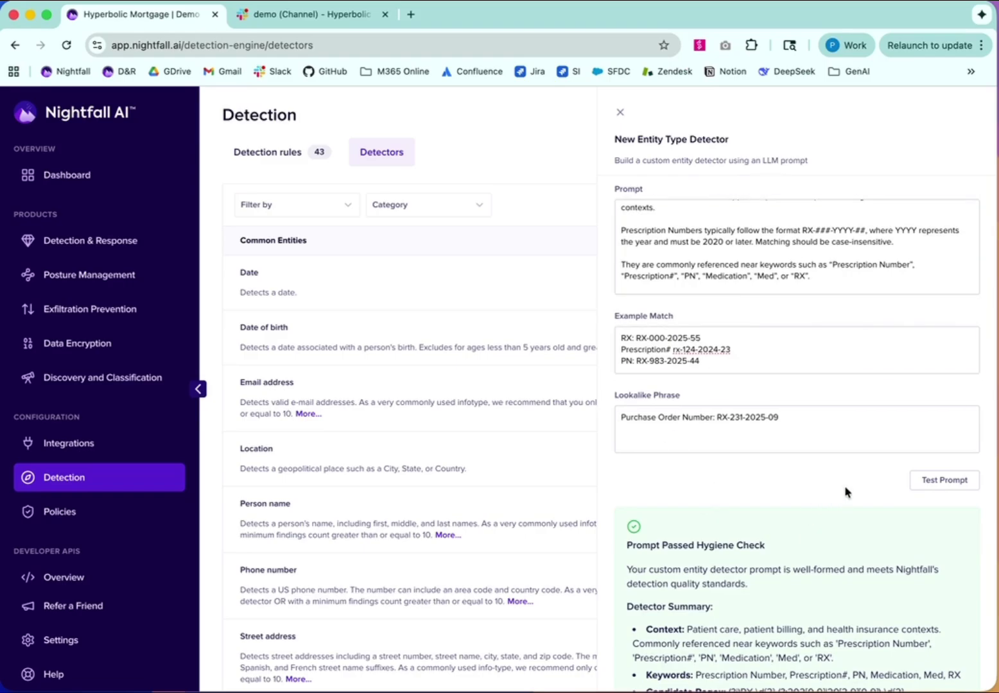
scroll(844, 486, "down", 5)
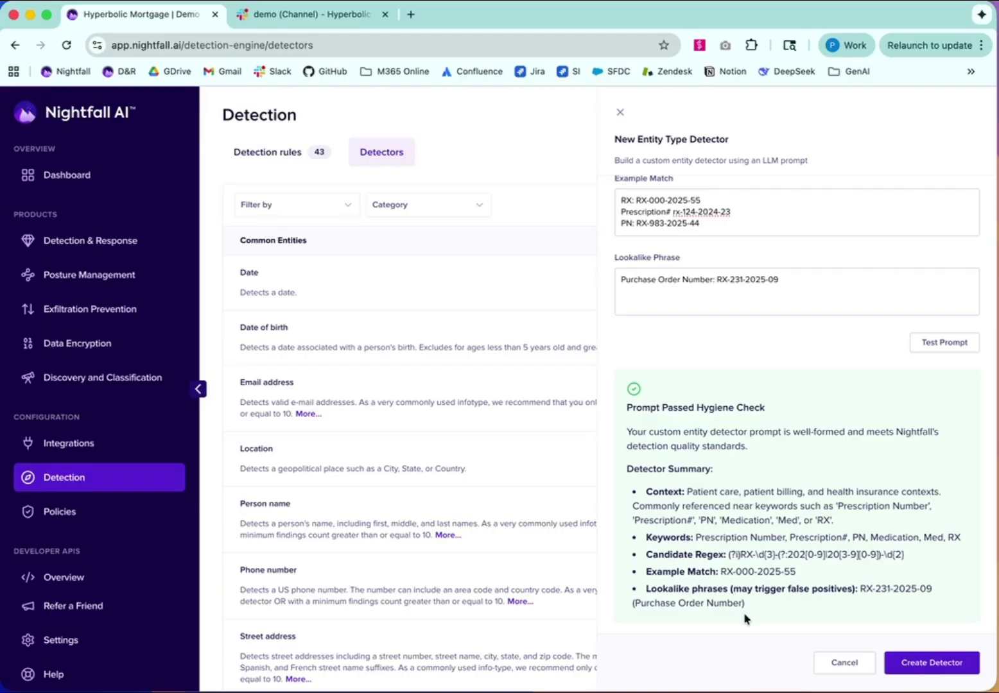
left_click_drag(640, 604, 760, 604)
left_click(951, 668)
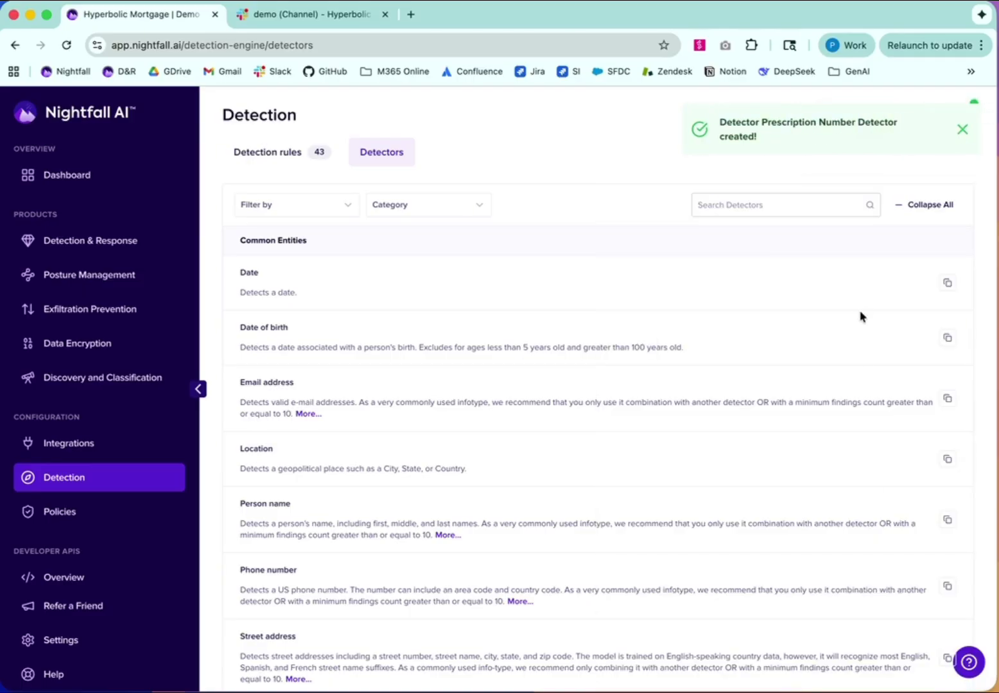
Step: Switch to Slack and post the positive and negative prescription number text files, Presciption Number Sample.pdf and Patient IDs.xlsx in the demo channel
left_click(319, 18)
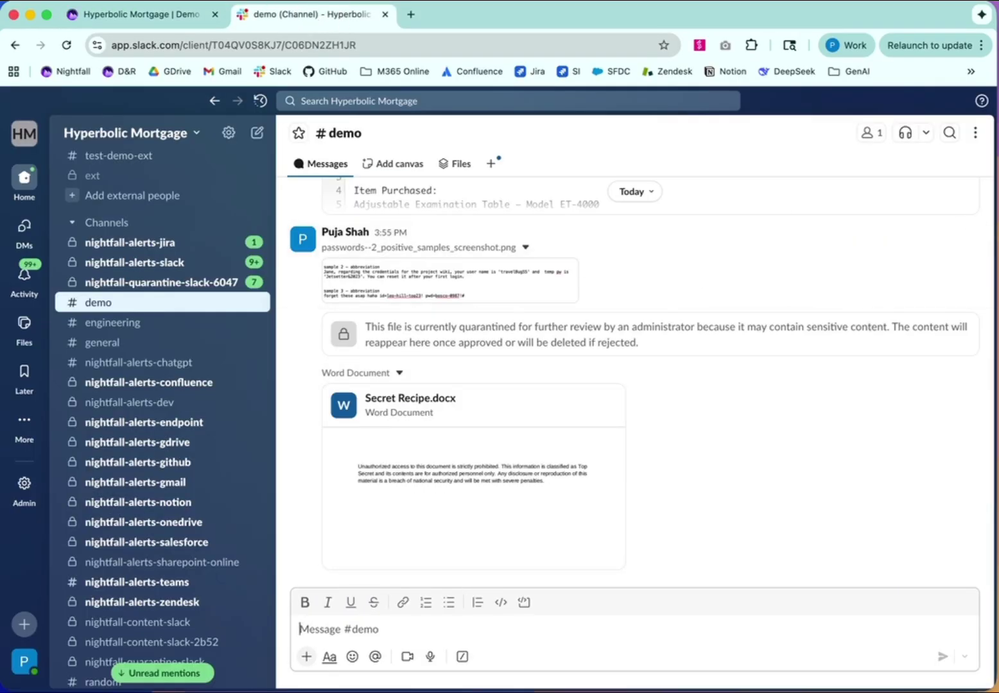
left_click_drag(996, 417, 646, 596)
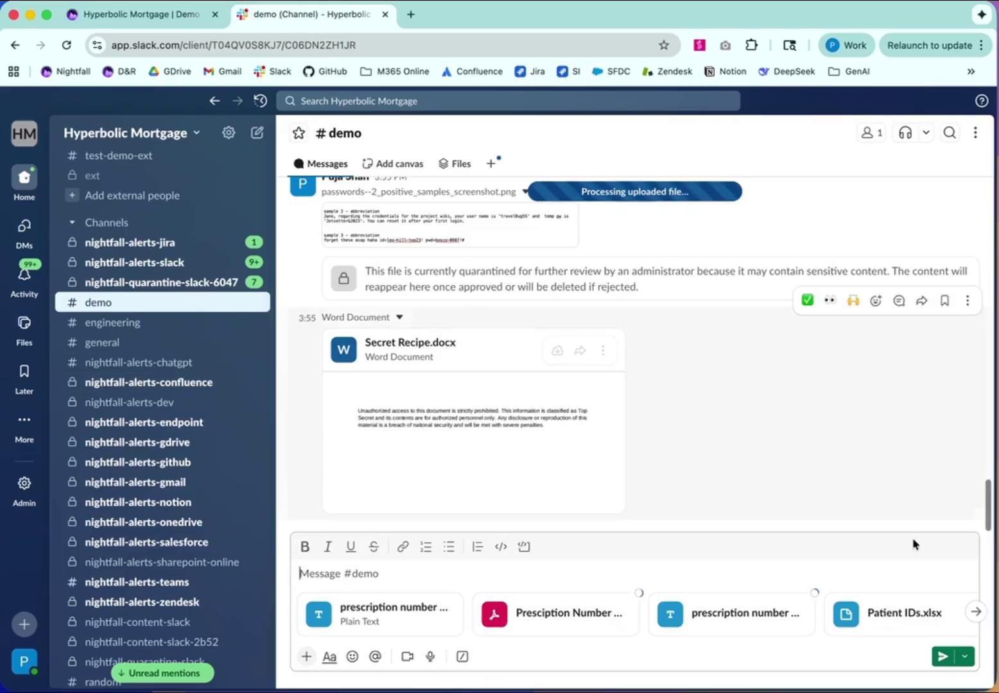
left_click(942, 656)
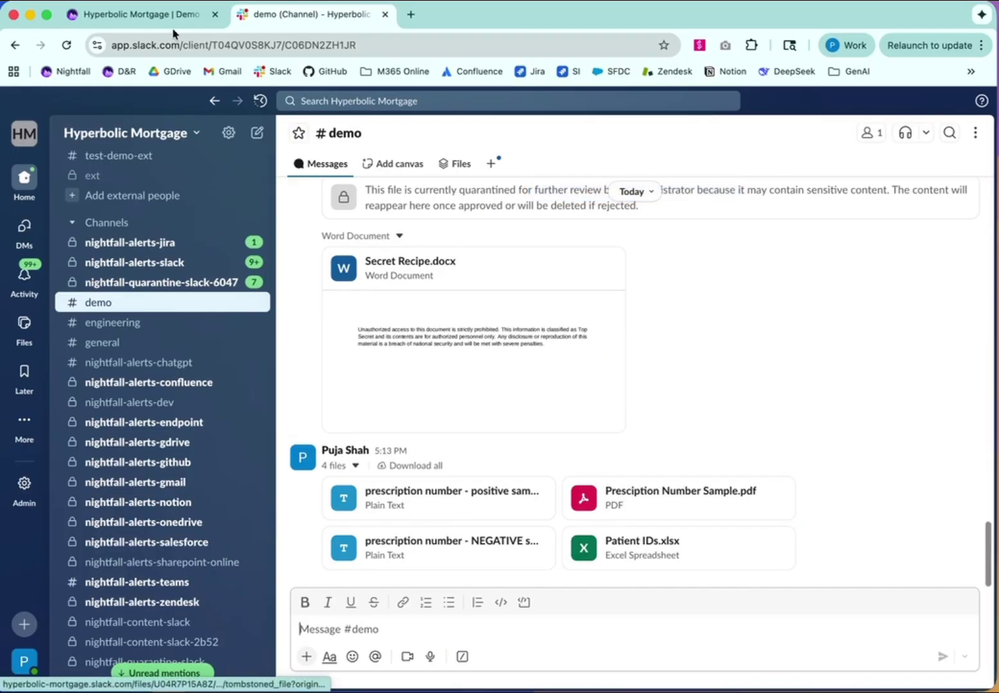
Step: Switch back to Nightfall and load the new violations in Detection & Response
left_click(142, 19)
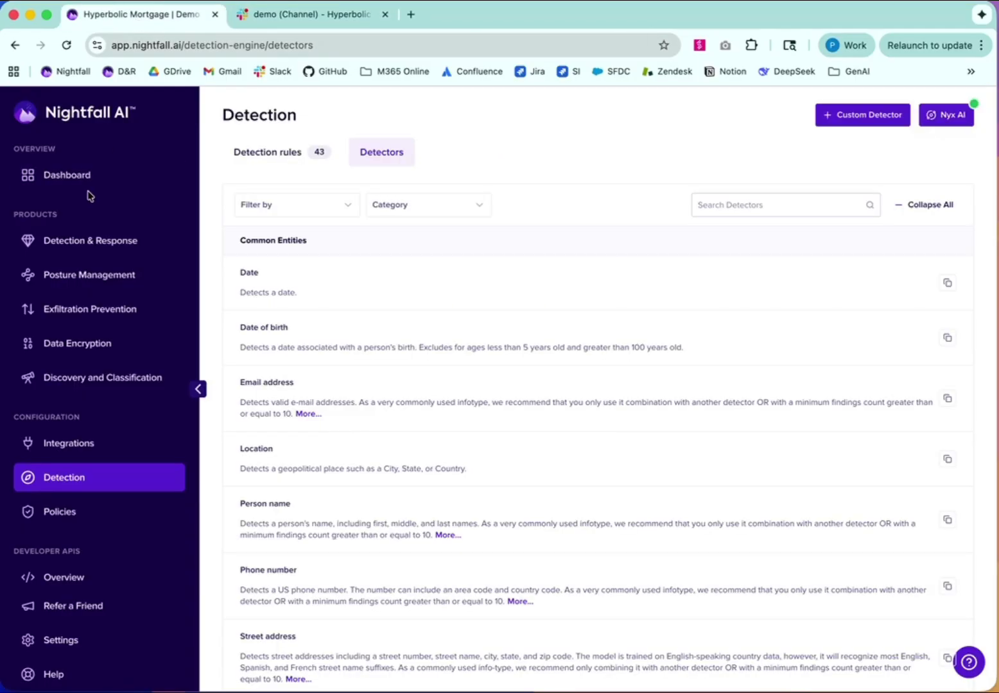
left_click(95, 246)
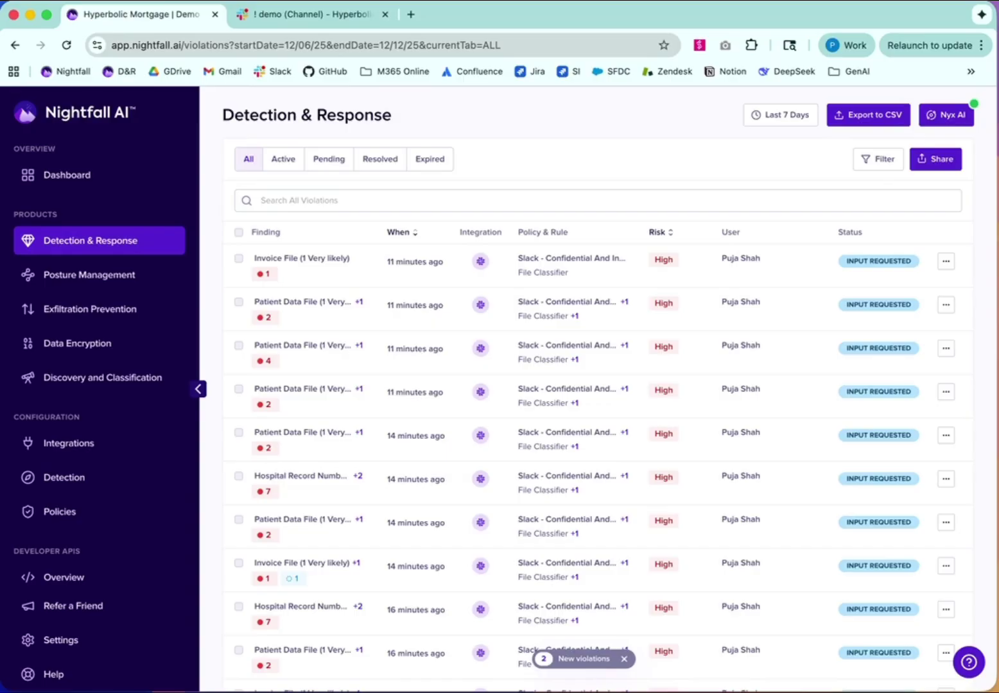
left_click(586, 664)
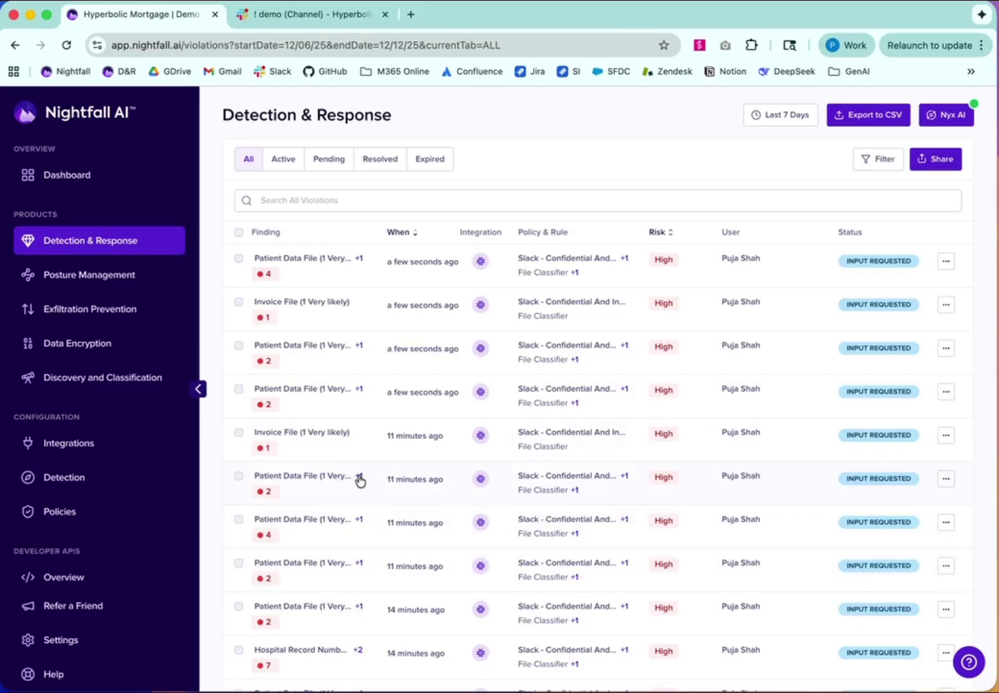
Step: Examine the new violations for Presciption Number Sample.pdf, the positive sample text file and the negative sample text file
left_click(340, 398)
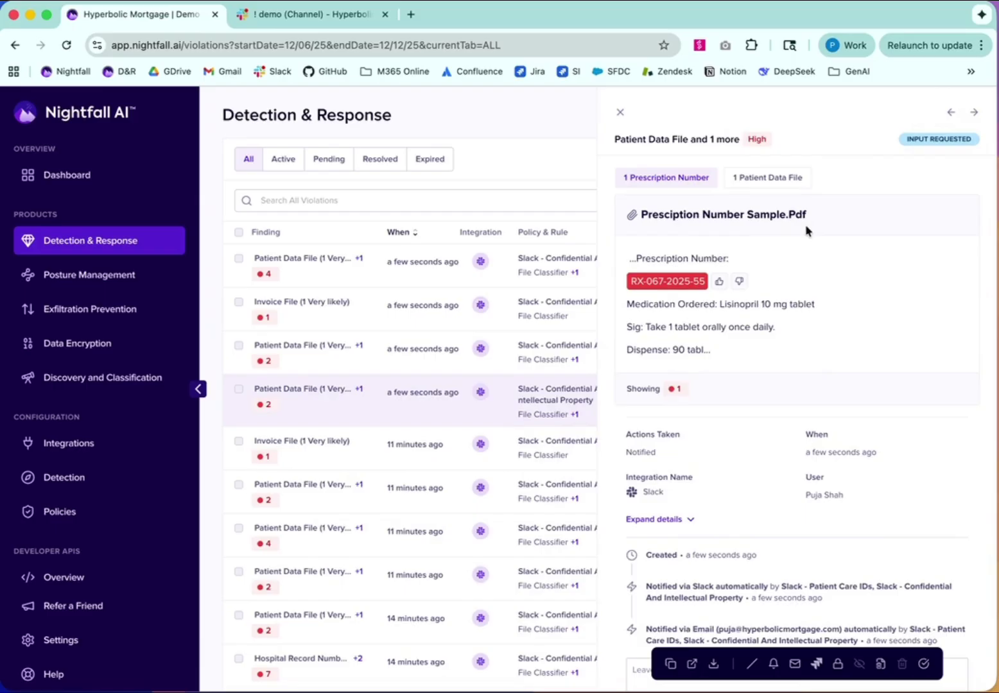
left_click(371, 361)
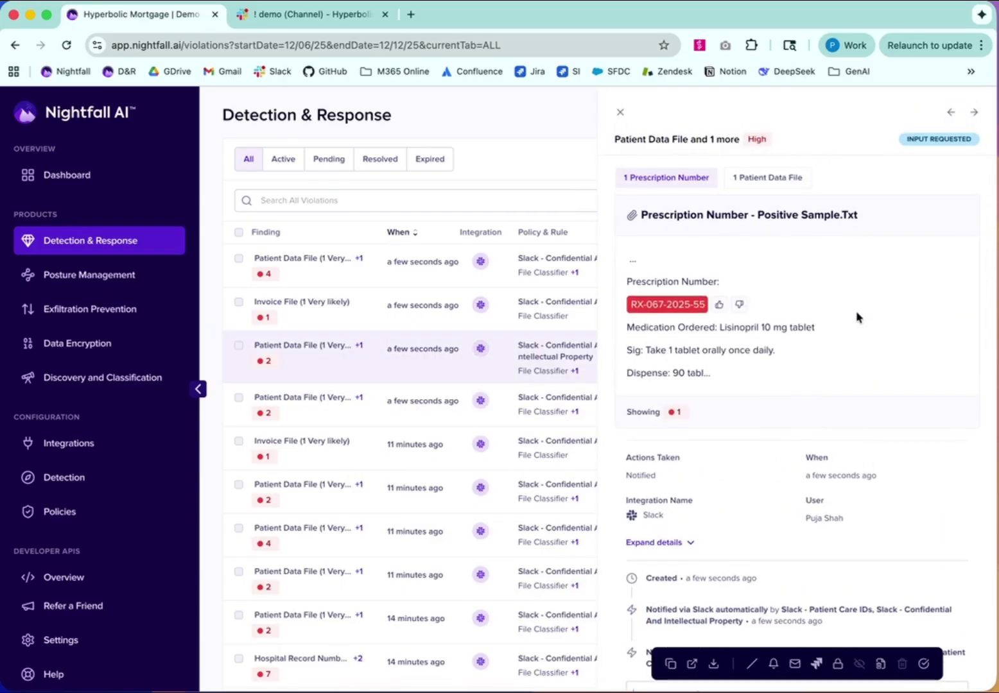
mouse_move(687, 306)
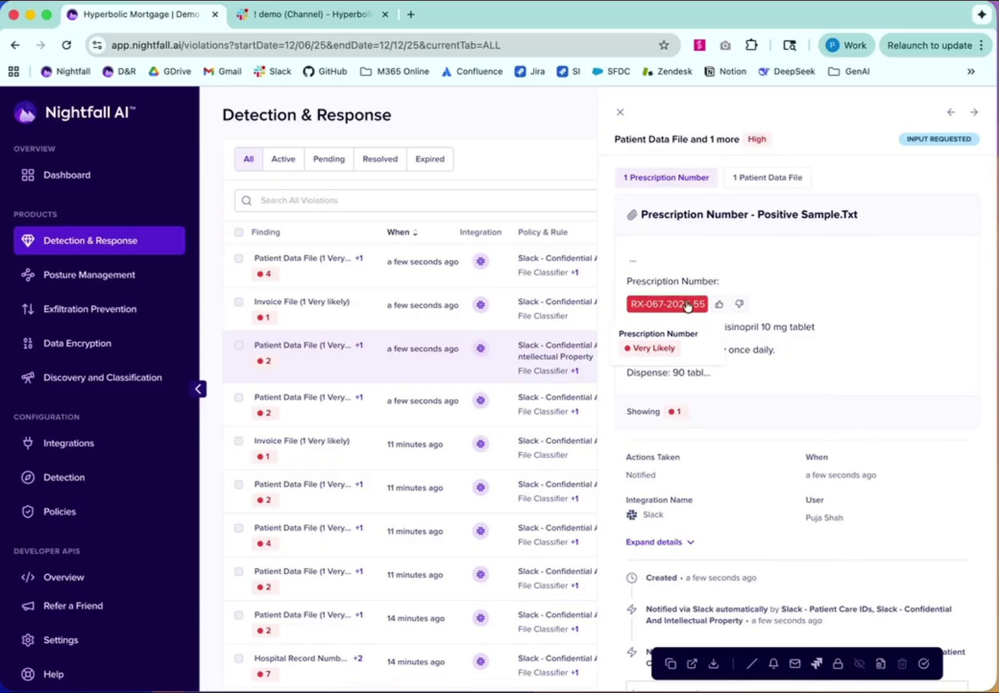
left_click(326, 310)
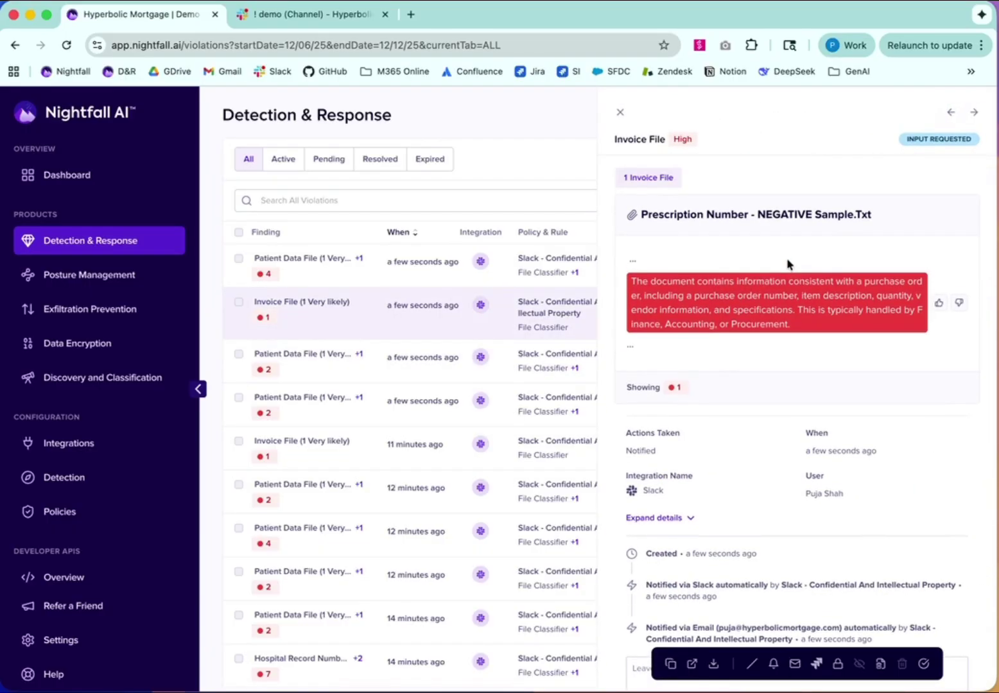
left_click_drag(757, 214, 884, 219)
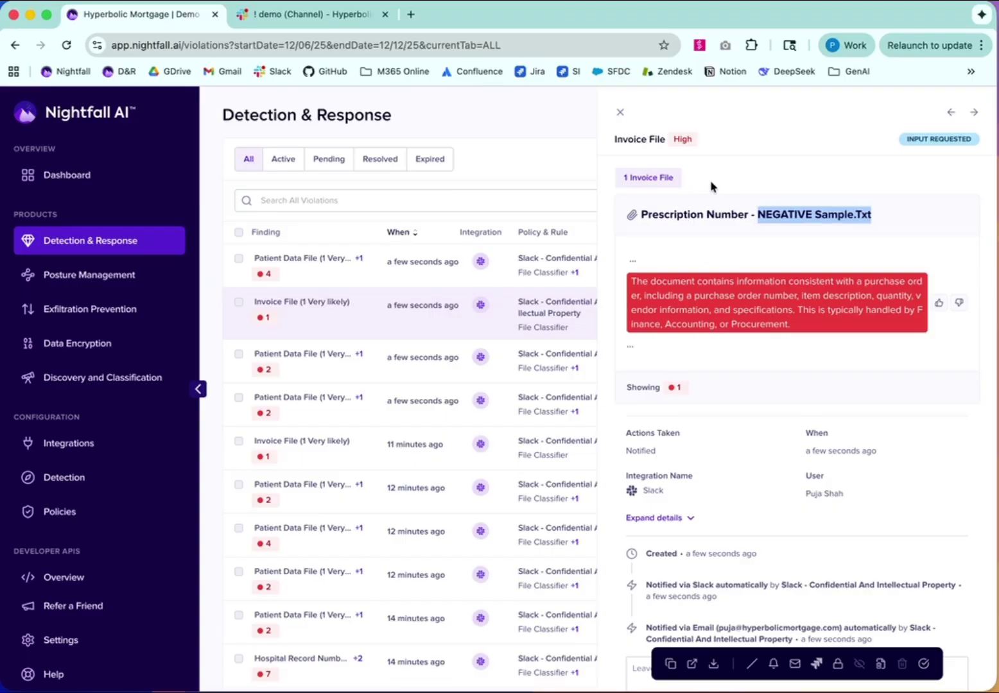
Step: Open the Patient IDs.xlsx violation and check its patient data file finding and the confidence of its first prescription number
left_click(329, 268)
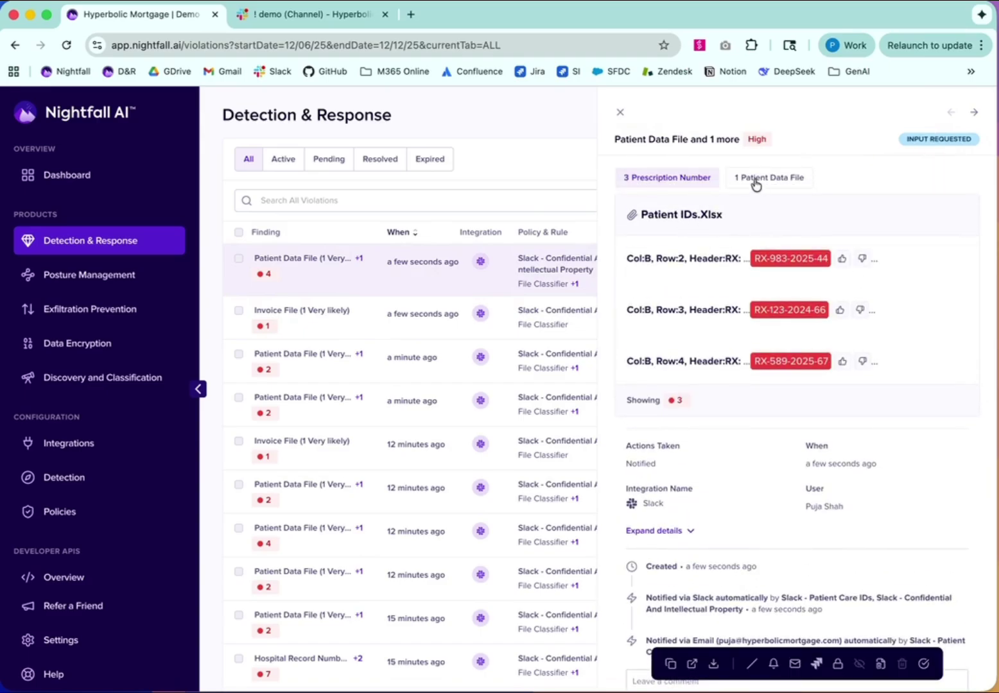
left_click(756, 183)
left_click(683, 179)
mouse_move(796, 261)
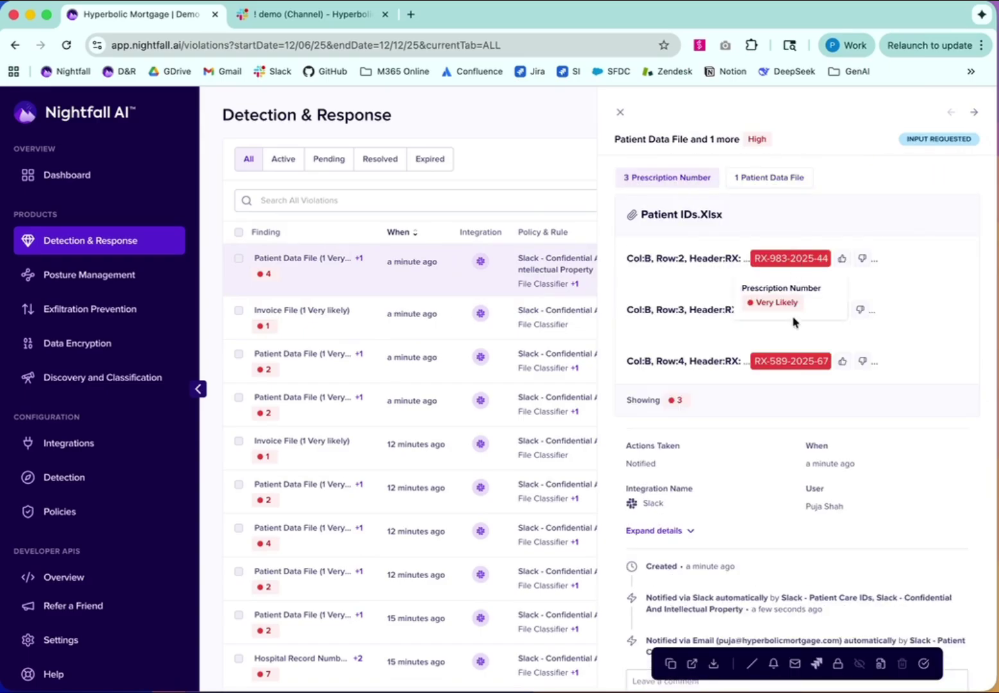